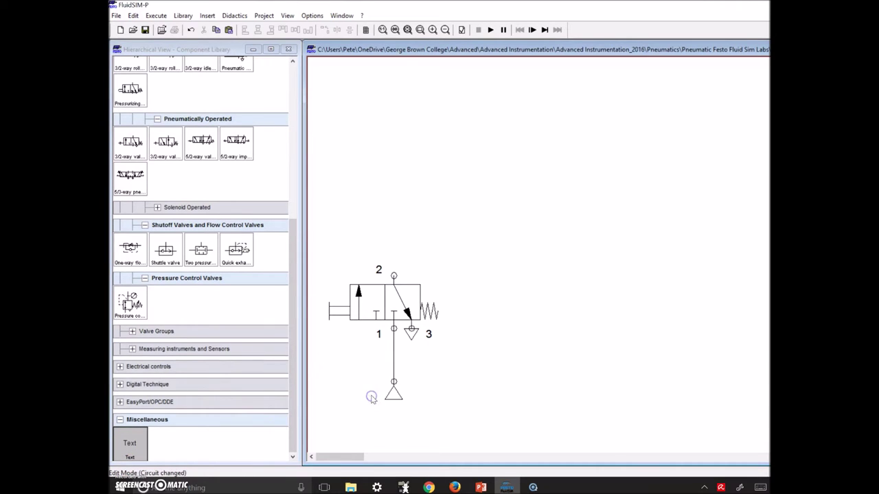
Add a text label reading "20 psig" beside the supply line of the manually operated 3/2-way valve.
drag(128, 440, 349, 370)
double_click(345, 365)
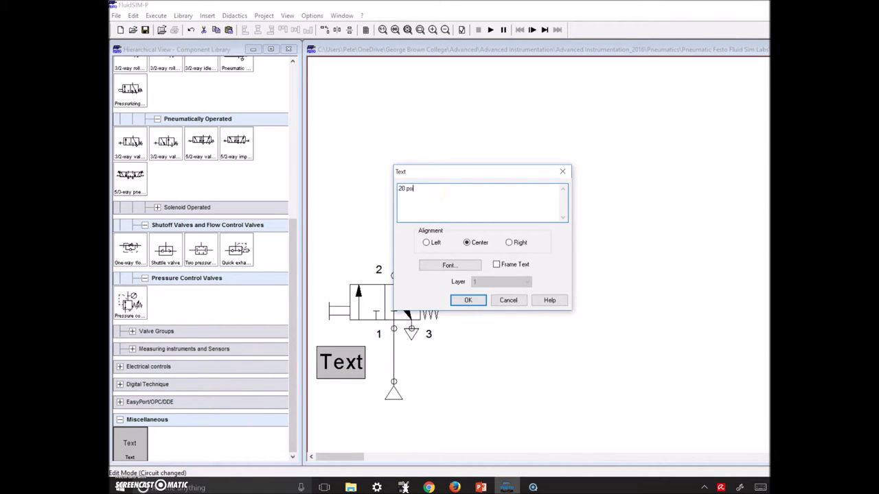
click(467, 300)
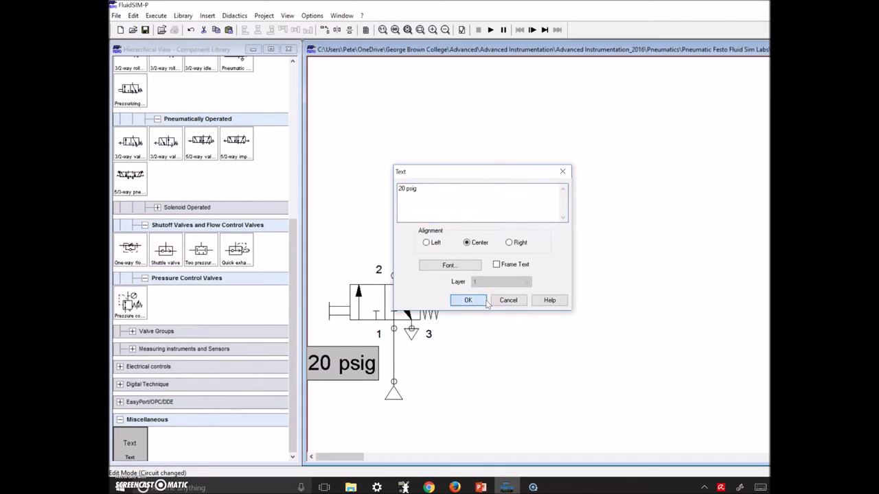
drag(348, 347, 355, 347)
click(441, 368)
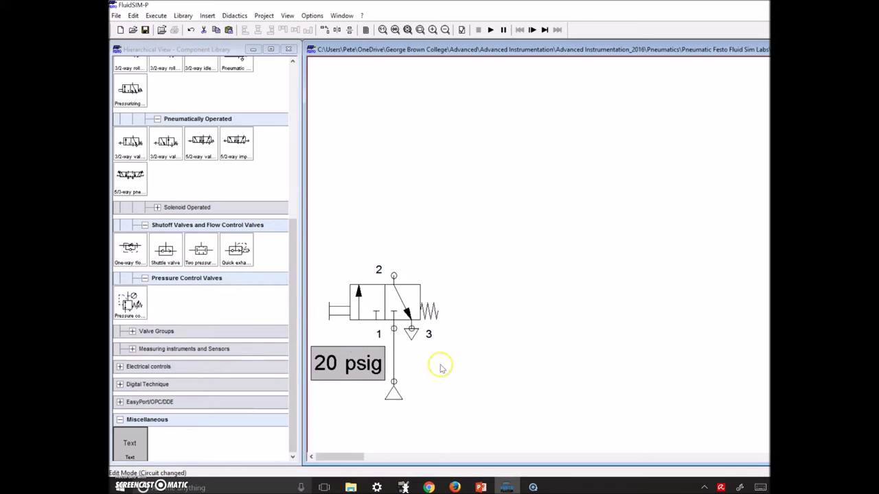
click(437, 378)
Place a pneumatically operated 5/2-way valve above the 3/2-way valve and connect its pilot port to the 3/2-way valve's port 2.
click(202, 185)
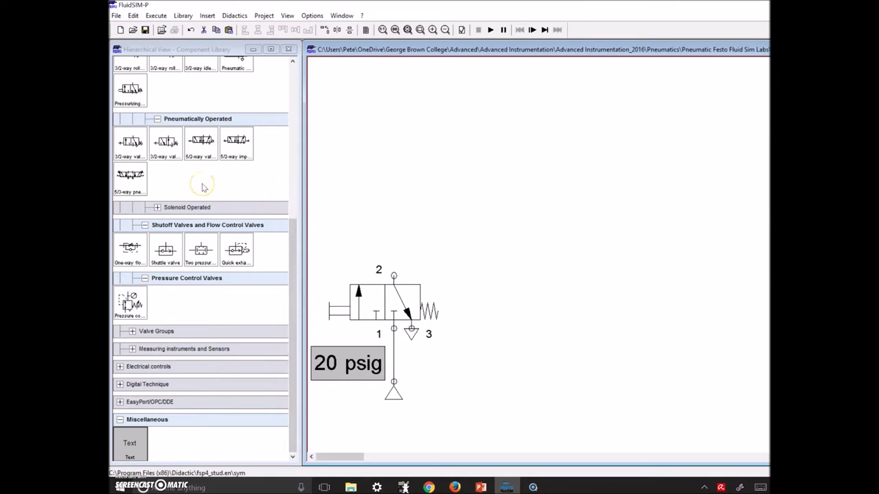
click(204, 141)
mouse_move(203, 142)
mouse_down()
mouse_move(387, 141)
mouse_move(529, 205)
mouse_up()
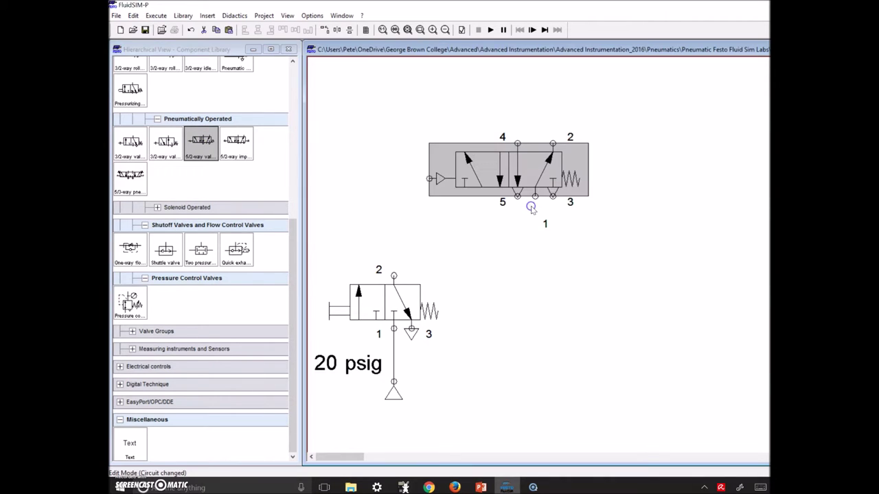
drag(499, 167, 517, 193)
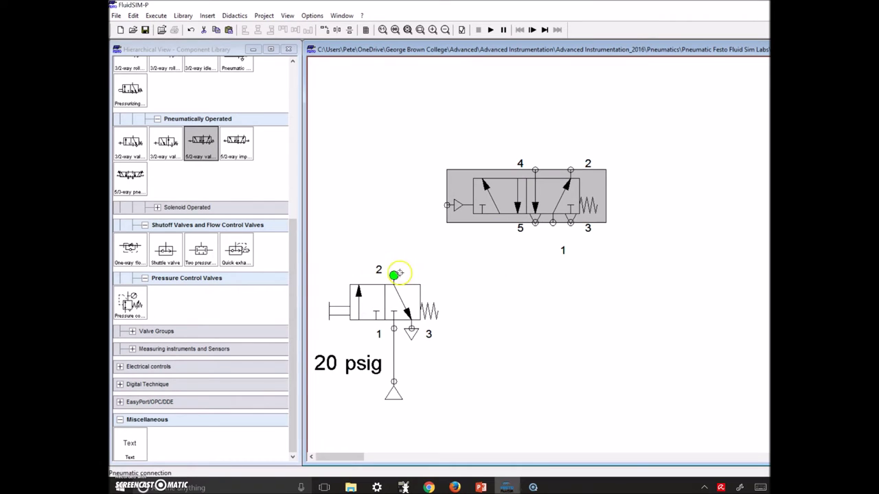
click(394, 274)
click(447, 204)
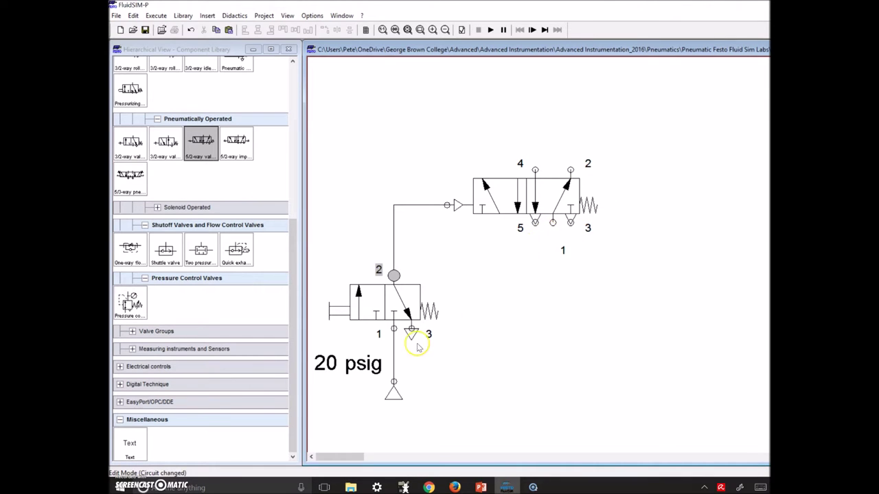
Add a compressed air supply below the 5/2-way valve and connect it to port 1.
scroll(234, 212, up, 5)
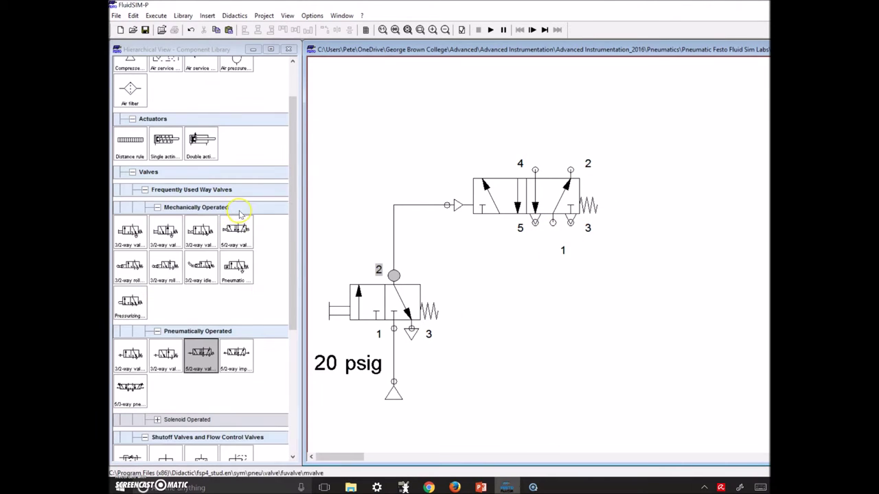
scroll(233, 199, up, 1)
click(133, 113)
mouse_move(133, 114)
mouse_down()
mouse_move(518, 291)
mouse_move(543, 337)
mouse_move(541, 328)
mouse_move(558, 337)
mouse_move(553, 223)
mouse_up()
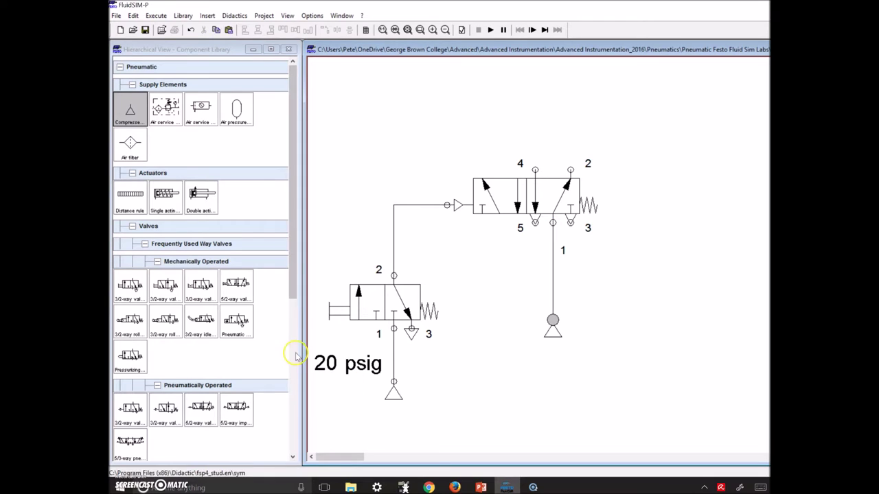
Copy the 20 psig label beside the 5/2-way valve's supply line as "100 psig", and lower that air supply level with the other one.
right_click(327, 363)
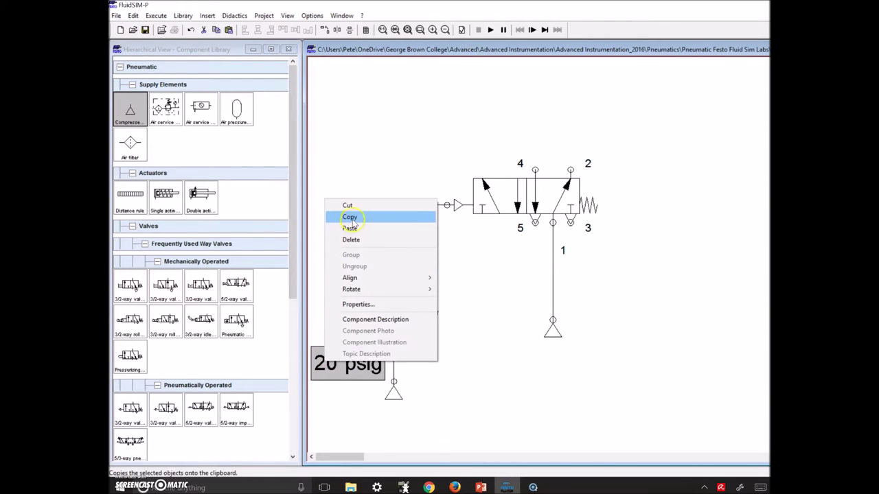
click(349, 217)
right_click(603, 245)
click(626, 274)
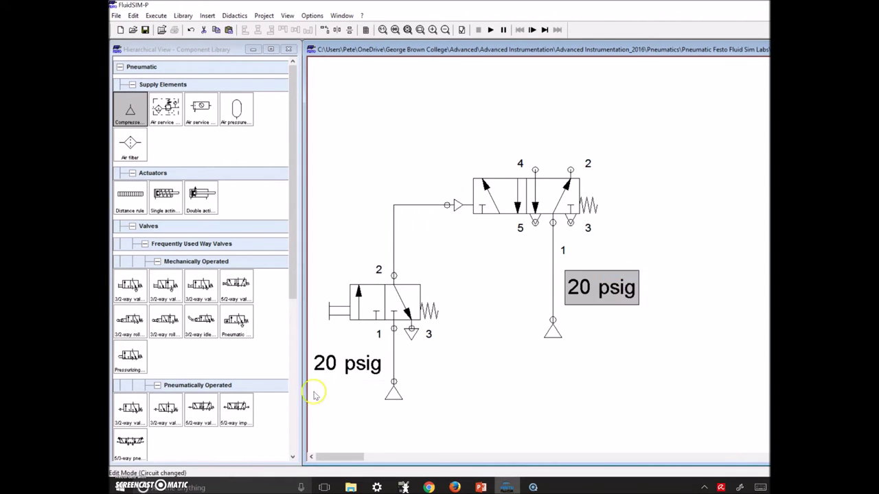
double_click(582, 287)
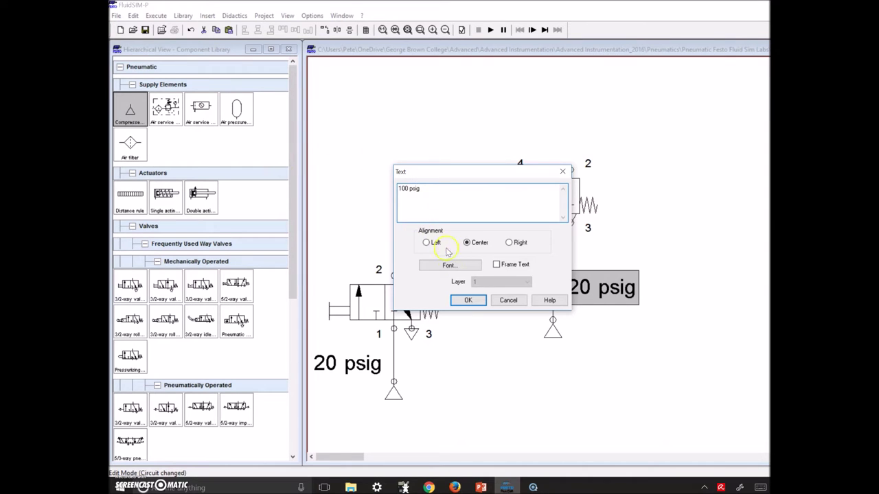
click(470, 300)
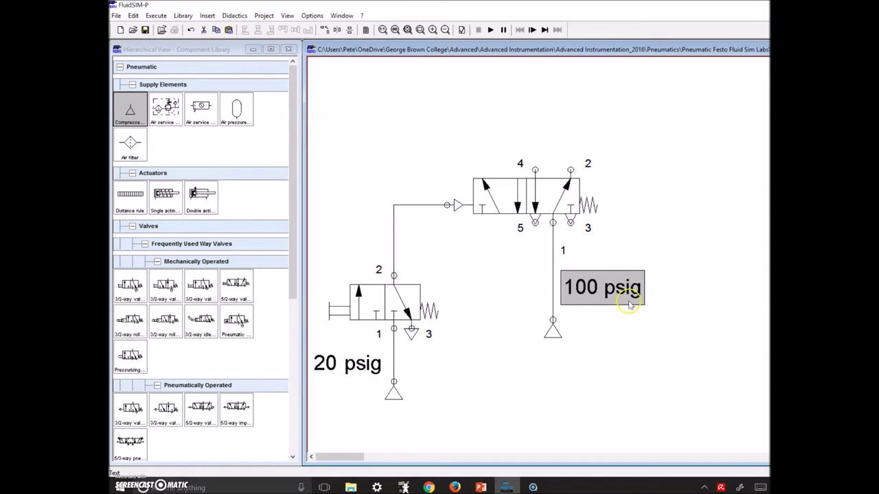
click(623, 328)
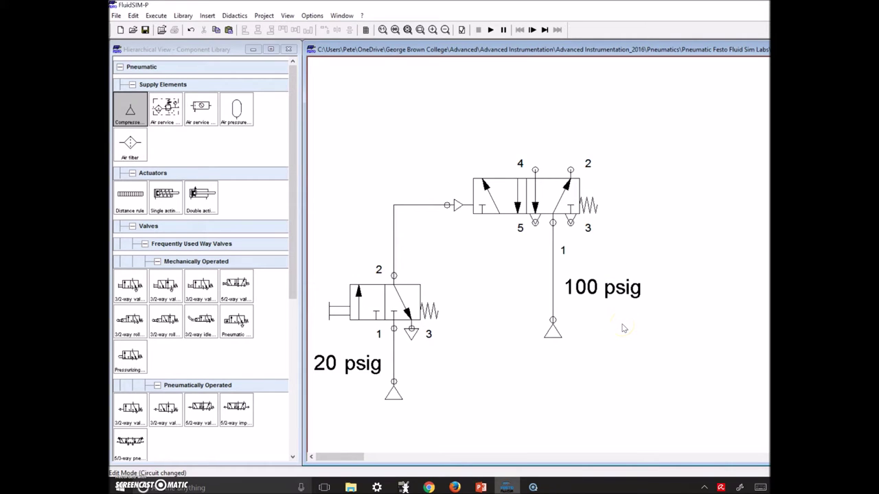
drag(552, 330, 553, 391)
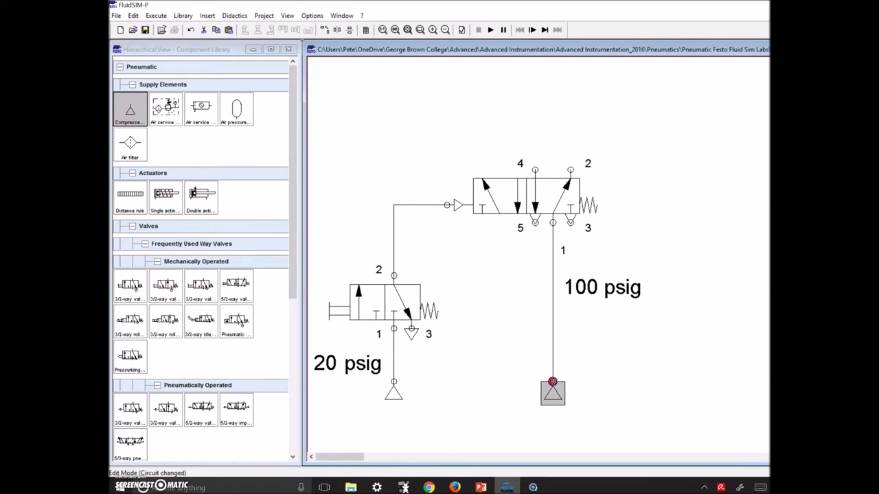
click(602, 371)
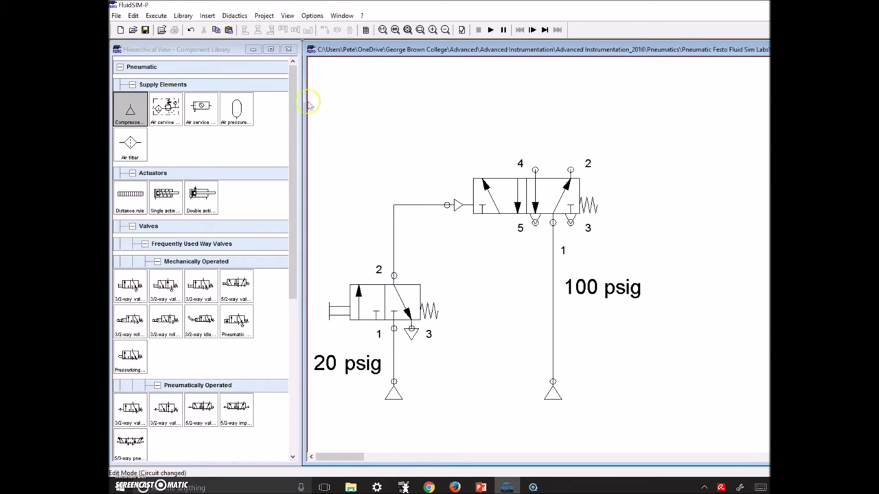
Place a double acting cylinder above the 5/2-way valve, connecting port 4 to its piston side and port 2 to its rod side.
drag(203, 192, 581, 100)
drag(526, 82, 553, 82)
drag(535, 169, 535, 107)
drag(569, 169, 603, 110)
drag(554, 272, 551, 312)
click(553, 378)
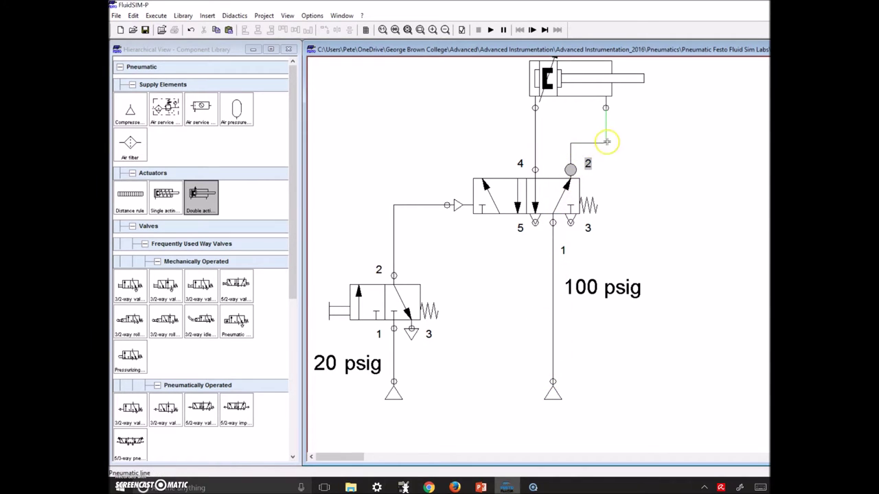
mouse_move(539, 79)
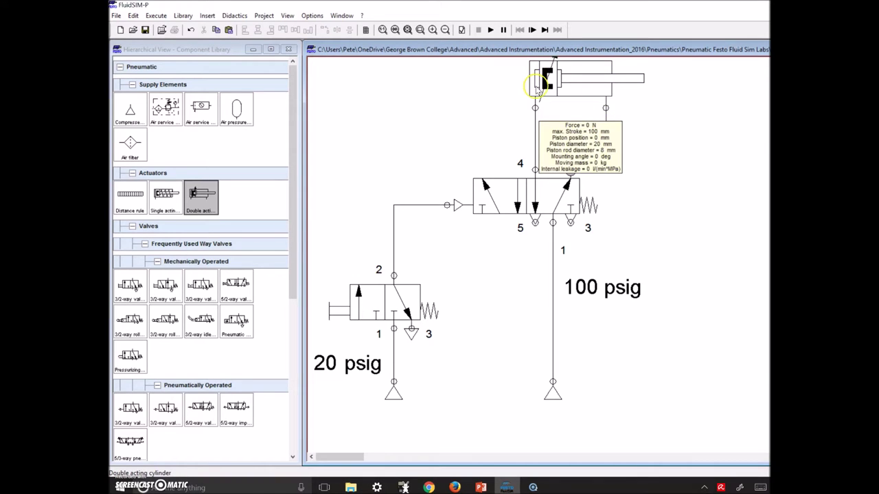
click(542, 212)
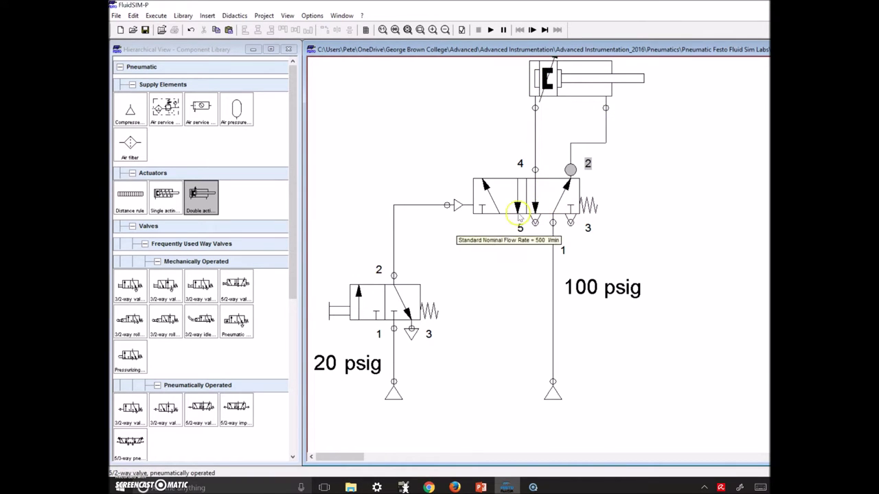
scroll(161, 302, down, 5)
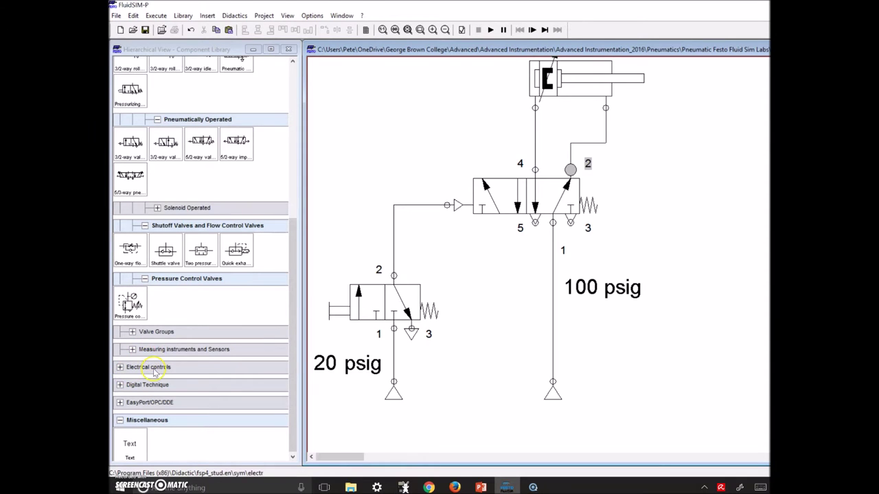
scroll(155, 372, up, 5)
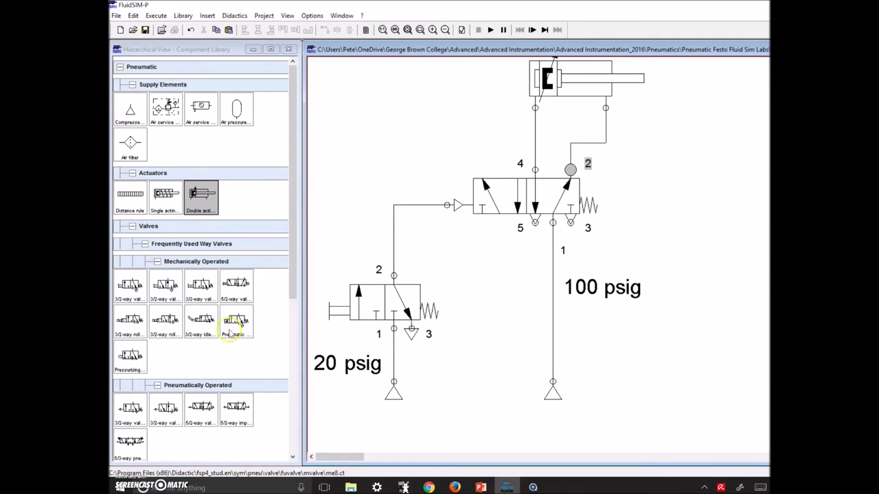
click(535, 134)
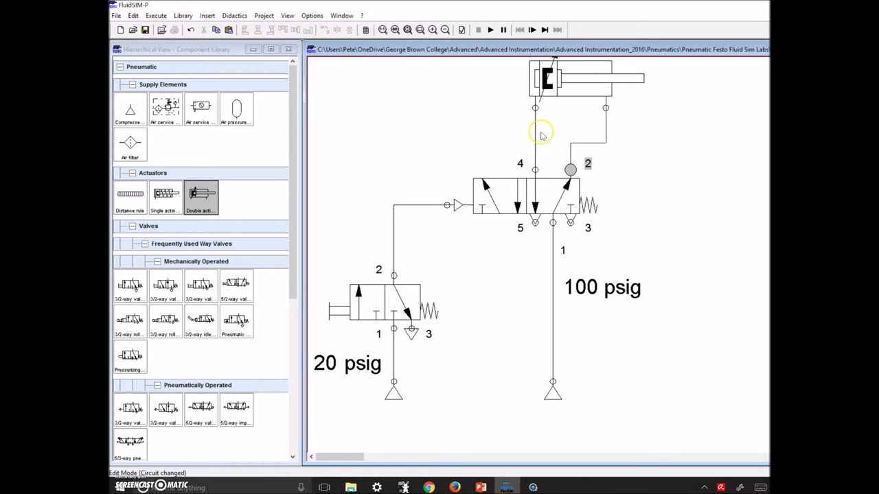
click(604, 137)
click(616, 145)
Start the simulation and actuate the 3/2-way valve's pushbutton repeatedly to extend and retract the double acting cylinder.
click(490, 29)
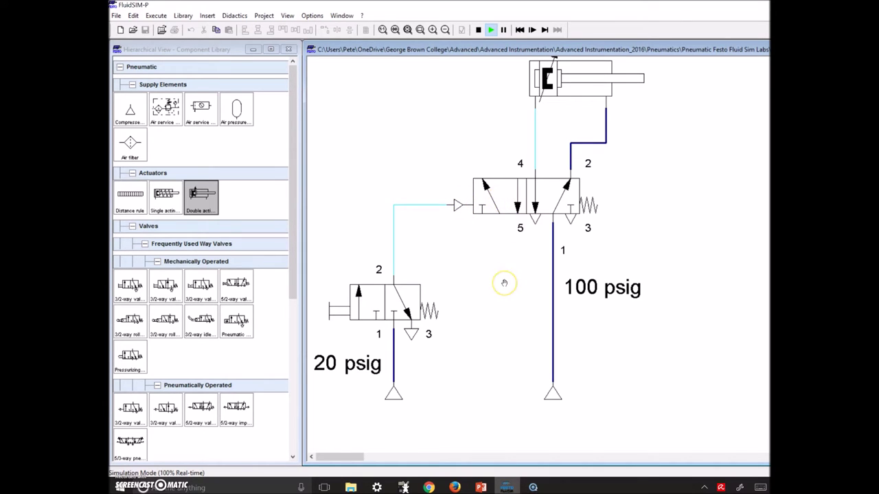
click(594, 199)
click(332, 312)
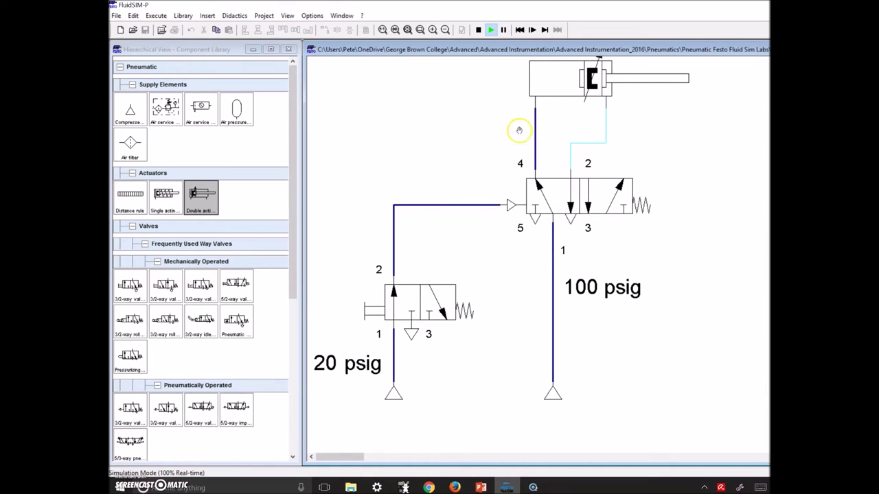
click(365, 311)
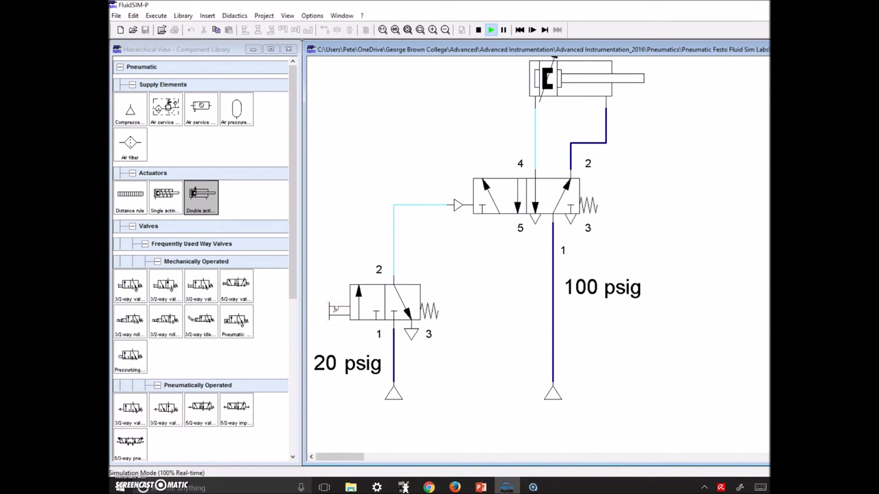
drag(335, 310, 334, 309)
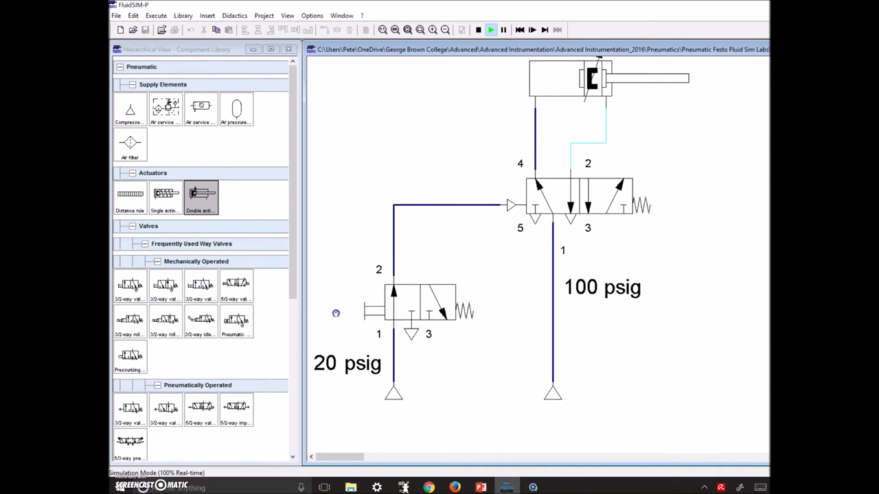
drag(335, 313, 338, 310)
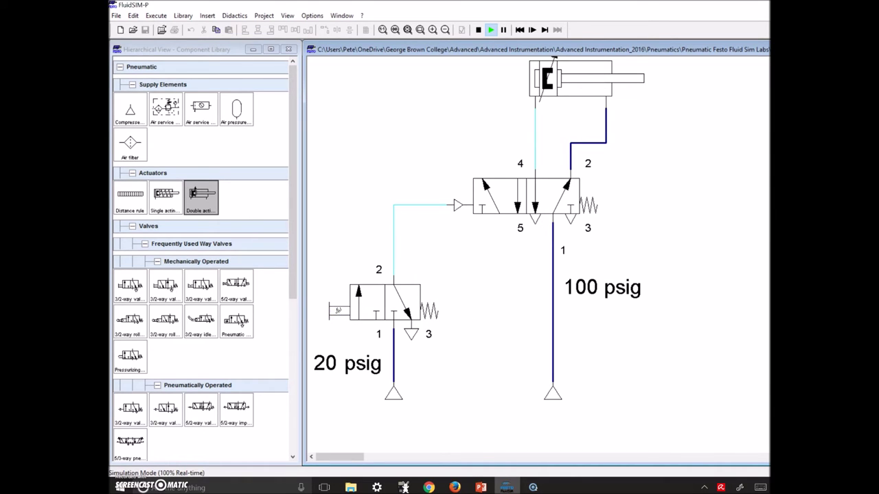